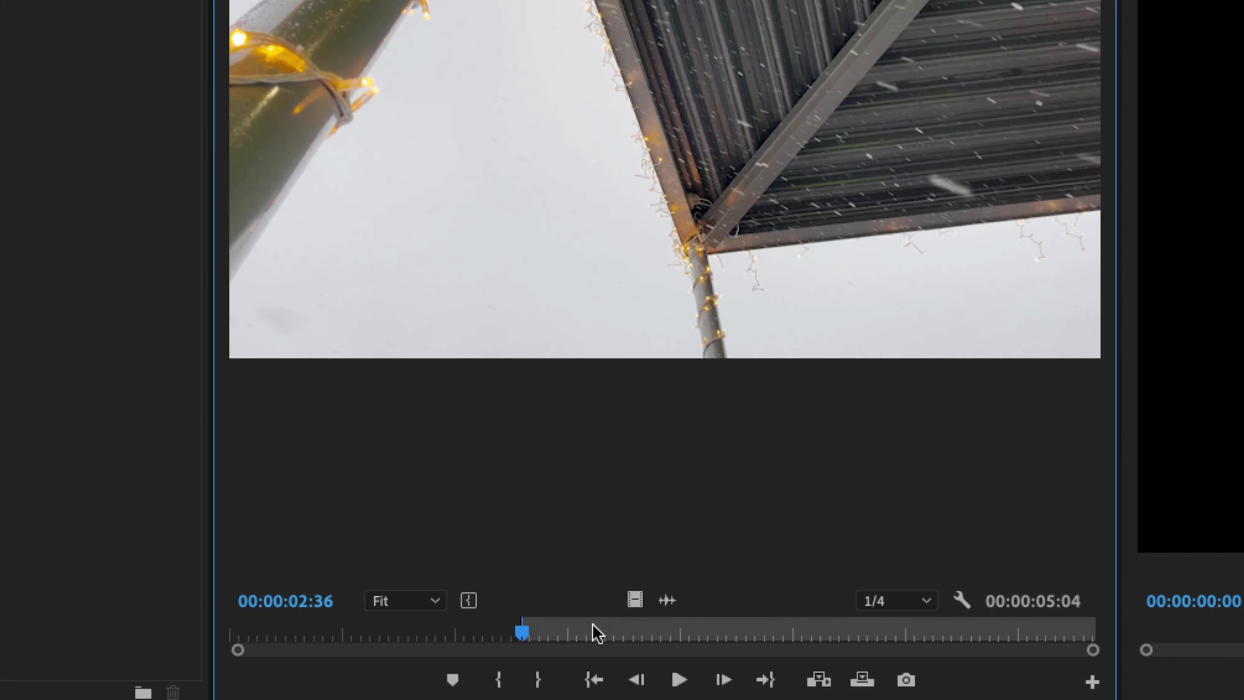
Mark the source clip's out point at 00:00:03:49 and place only its video at the start of V1, keeping the existing sequence settings
key(o)
drag(634, 598, 888, 699)
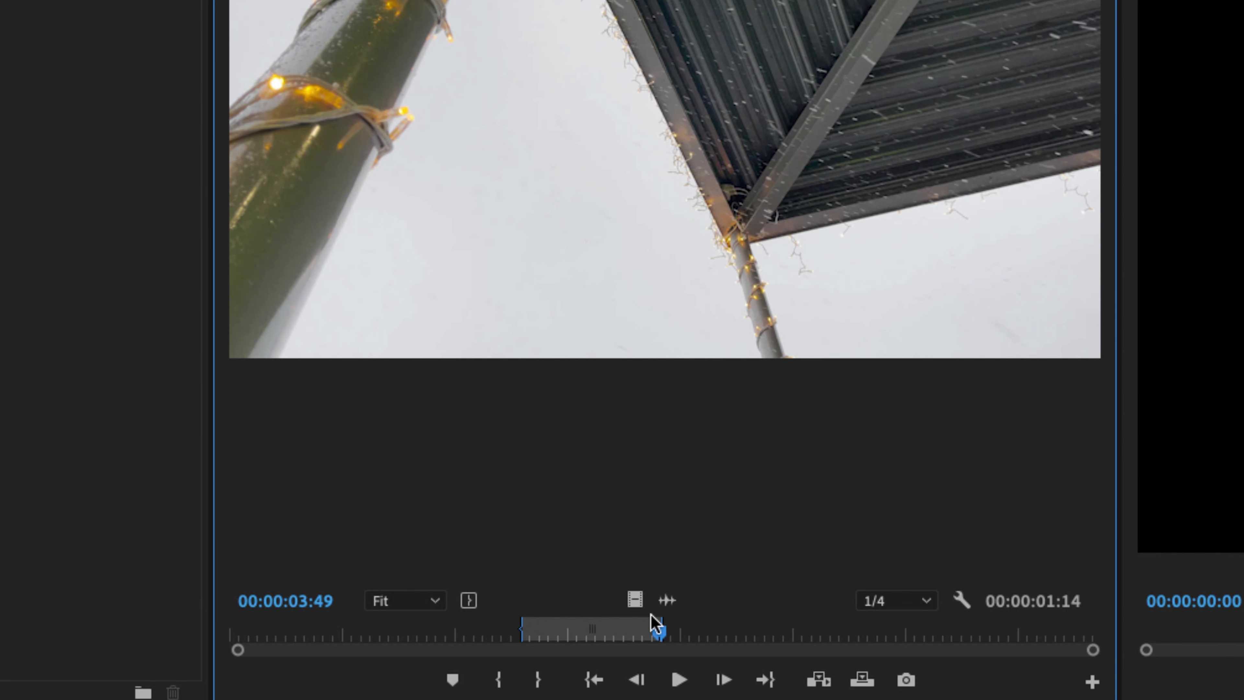
drag(264, 445, 167, 444)
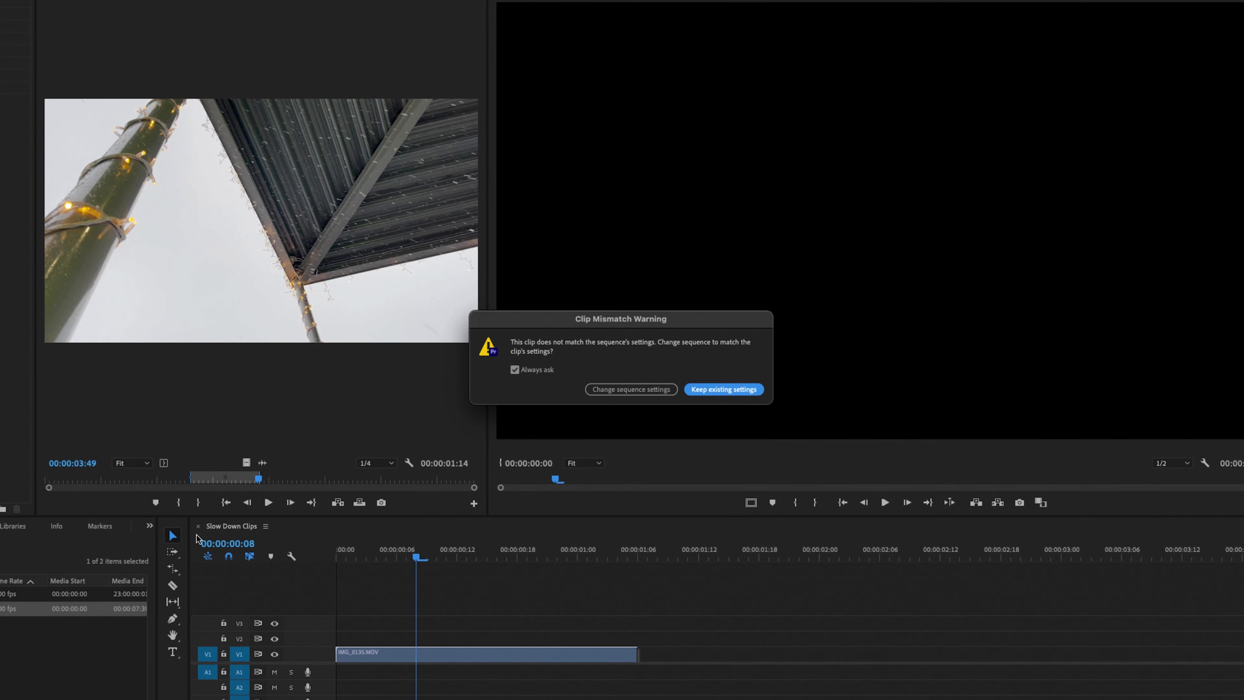
click(728, 390)
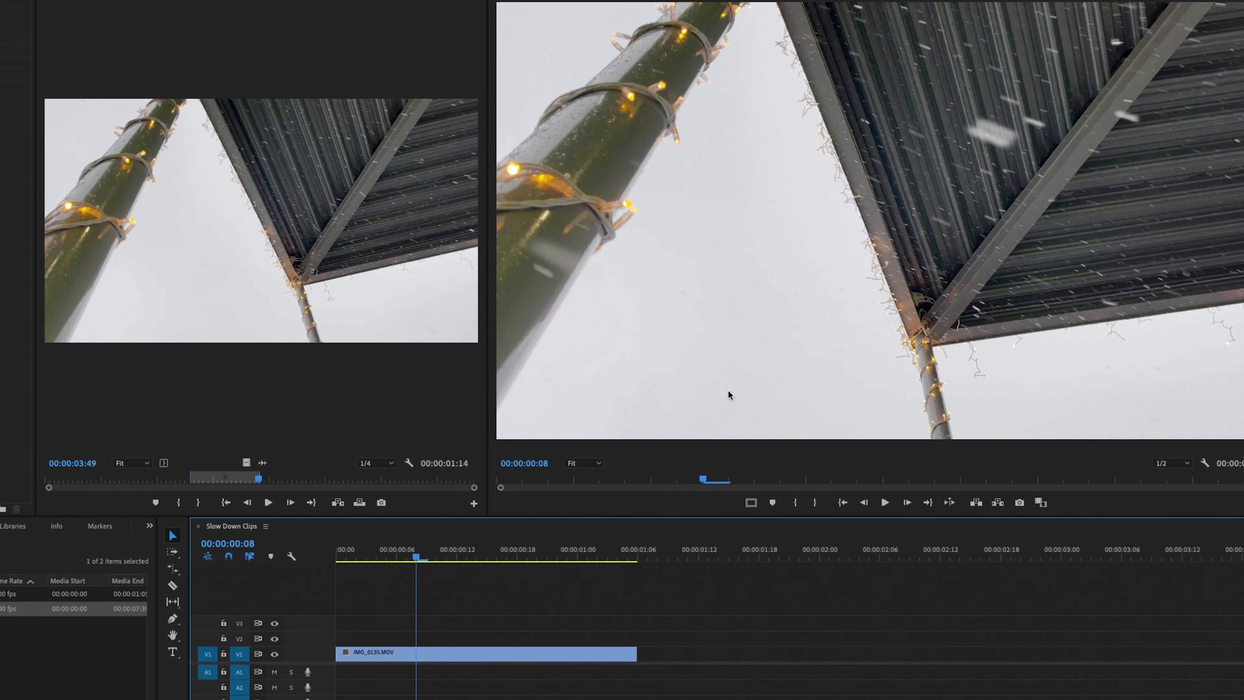
Set the speed of the IMG_0135.MOV clip on V1 to 50% with Frame Sampling interpolation
right_click(526, 652)
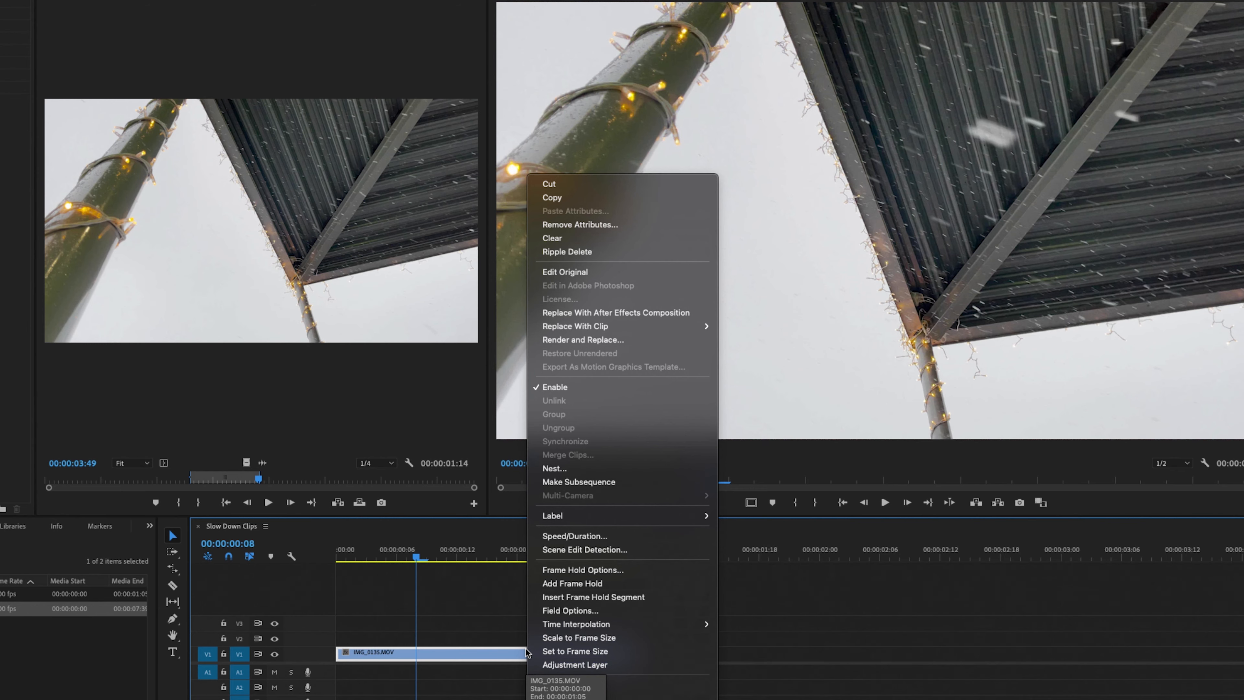
click(607, 535)
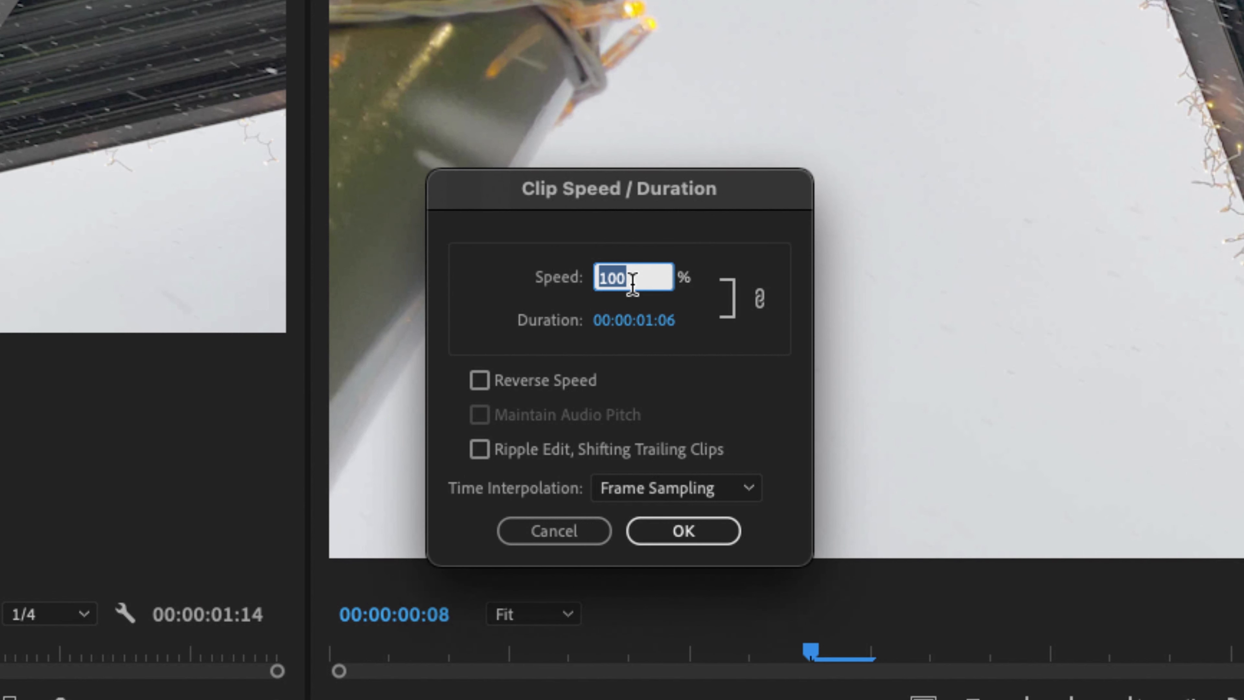
text(50)
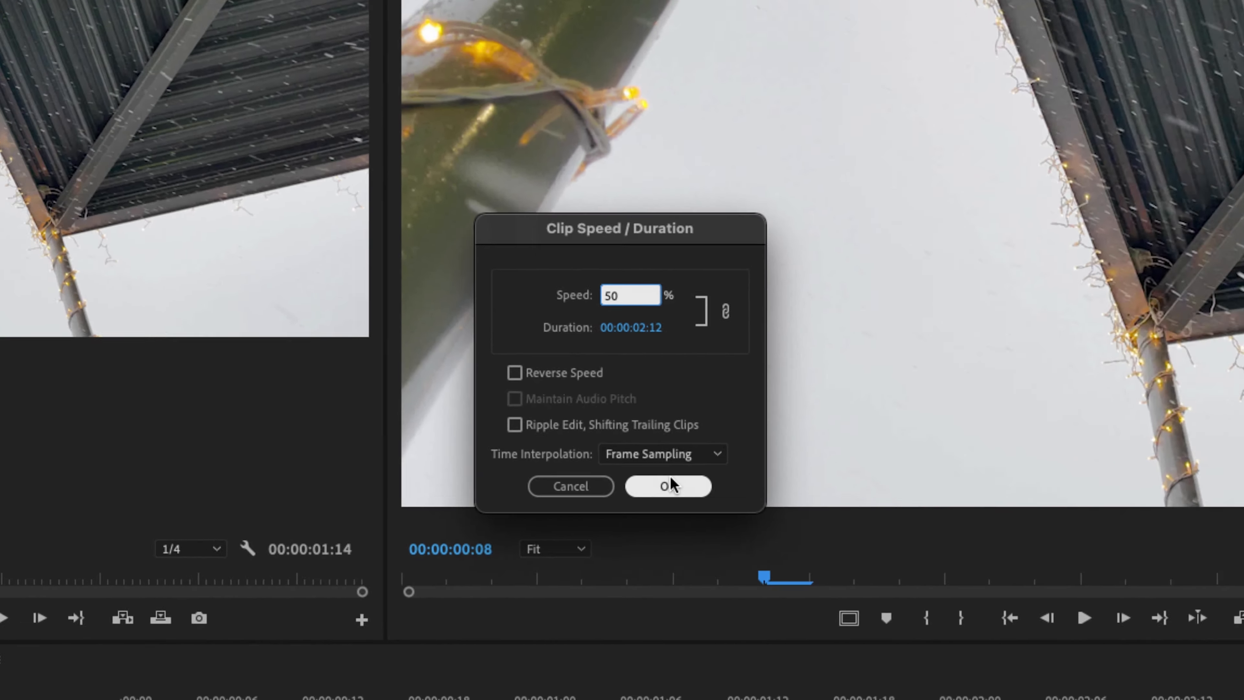
click(684, 531)
Play back the slowed clip in the sequence and undo its speed change, leaving the playhead at 00:00:00:22
click(498, 515)
key(space)
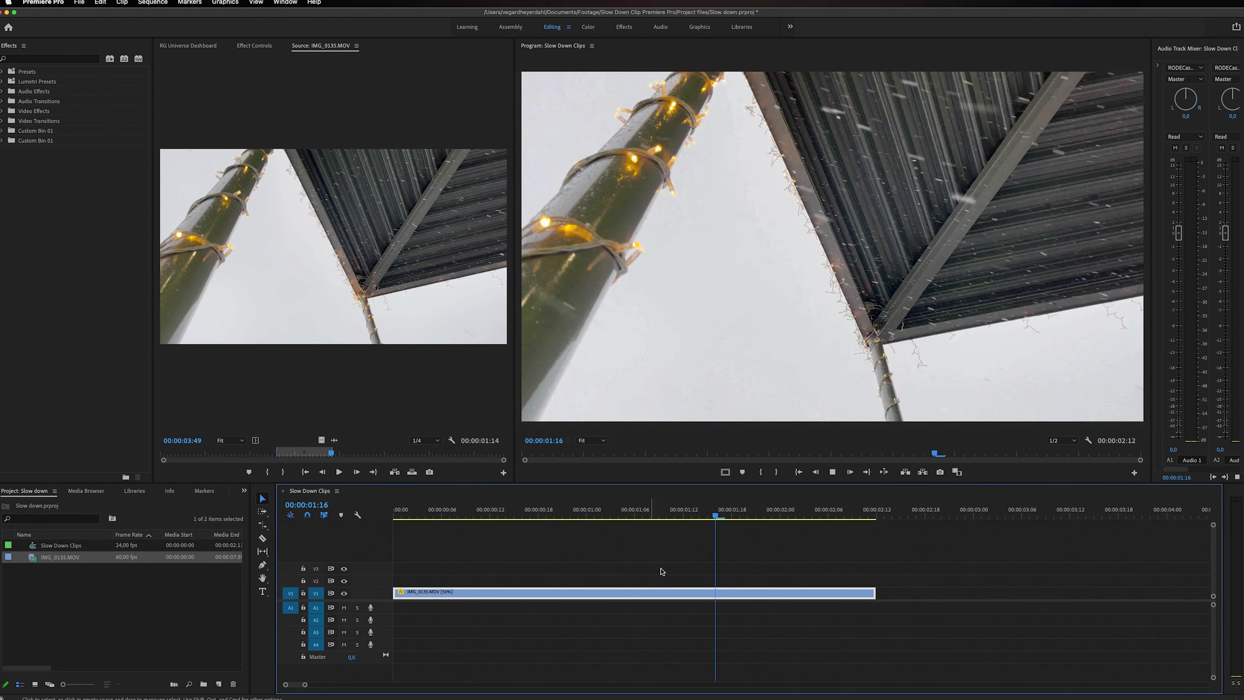
key(space)
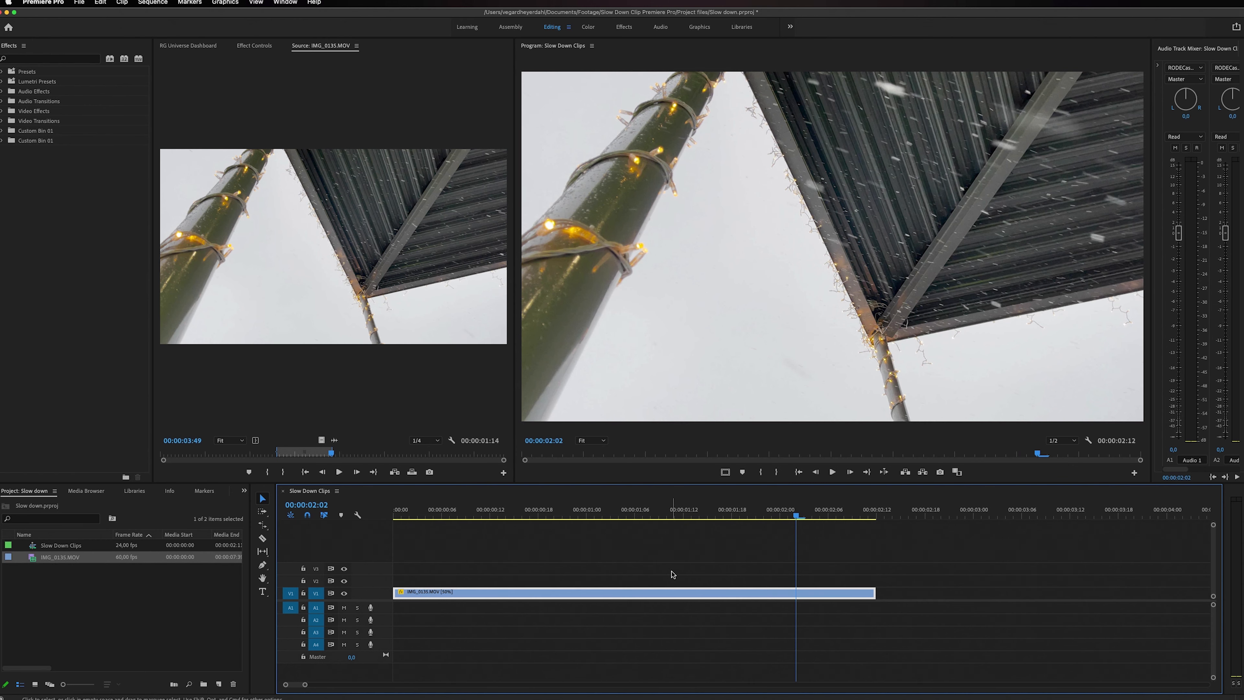
key(super+z)
click(570, 513)
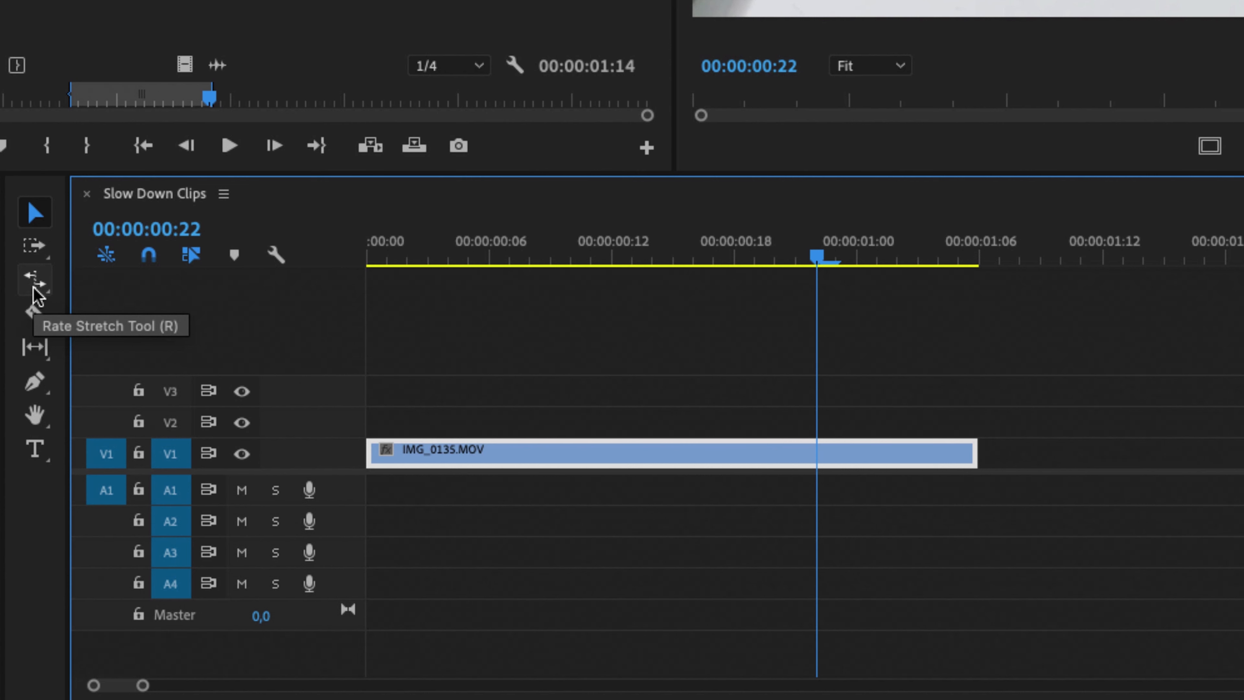
Slow the clip with the Rate Stretch Tool by extending its end to a duration of 00:00:02:14
click(36, 294)
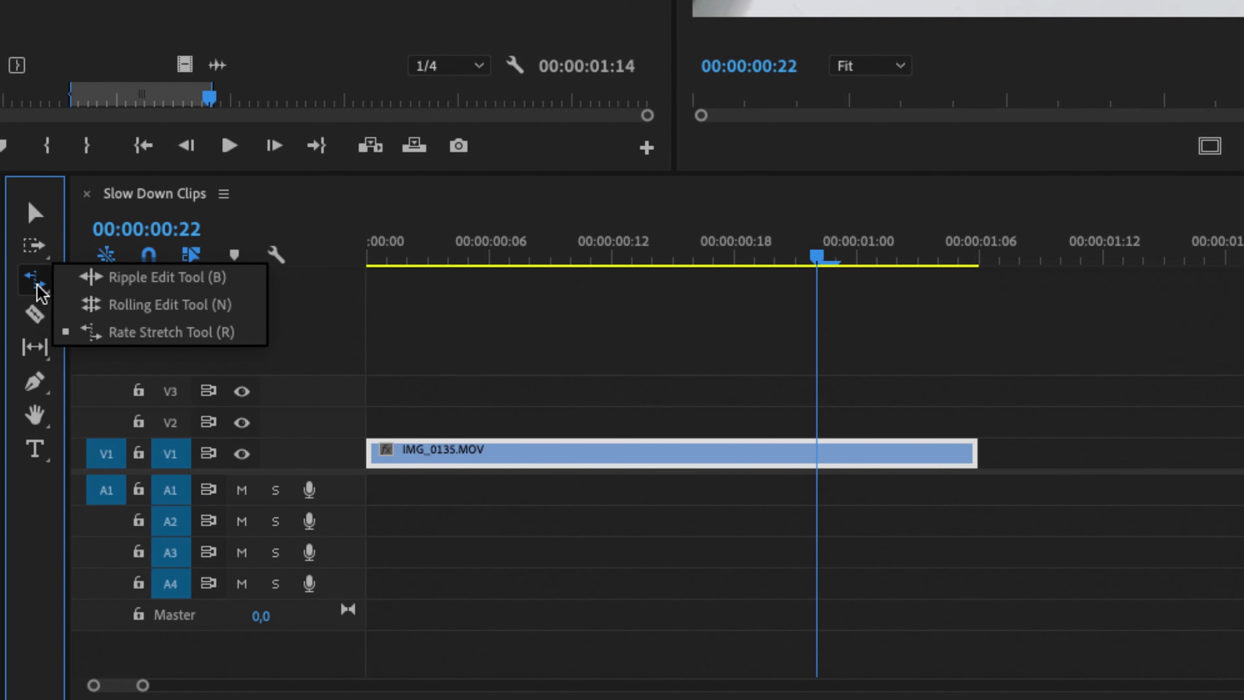
click(87, 335)
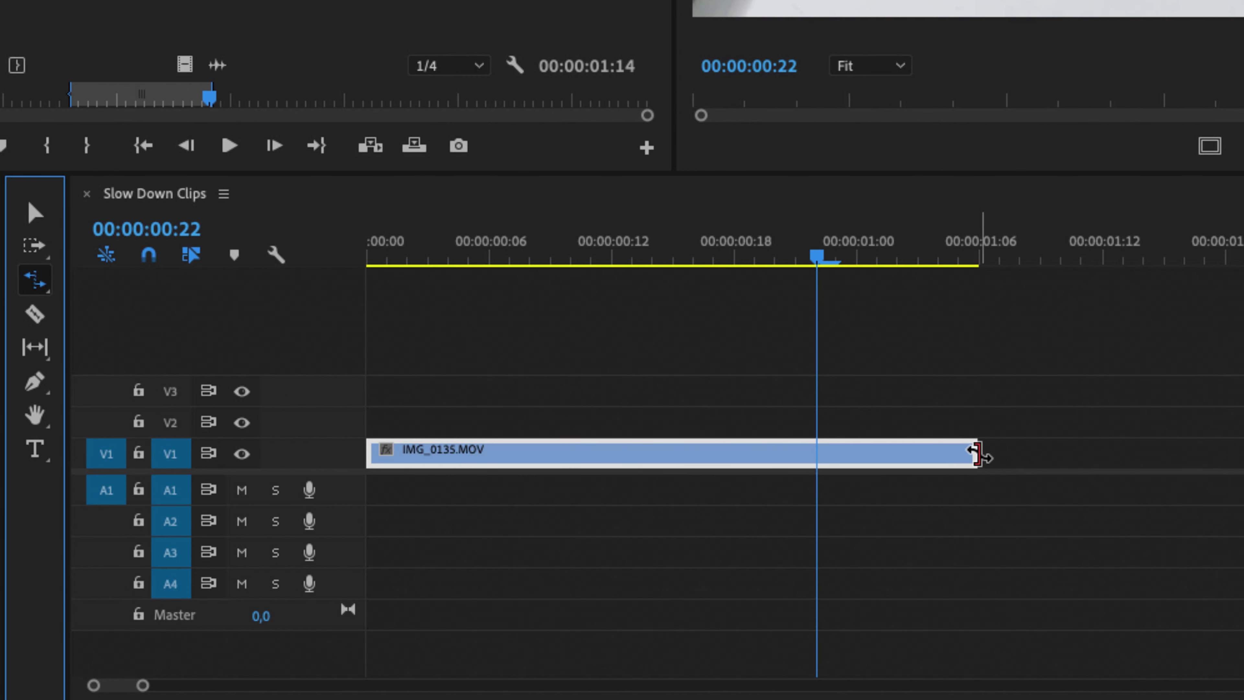
drag(973, 453, 1103, 448)
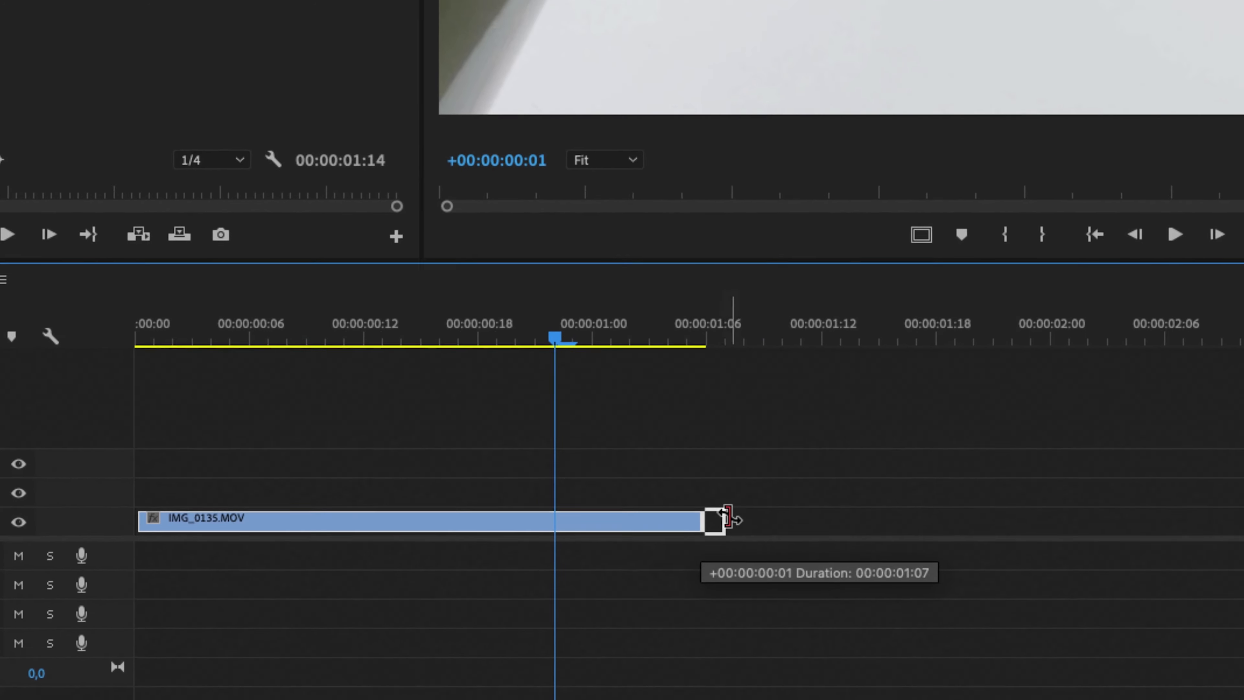
drag(784, 520, 1243, 522)
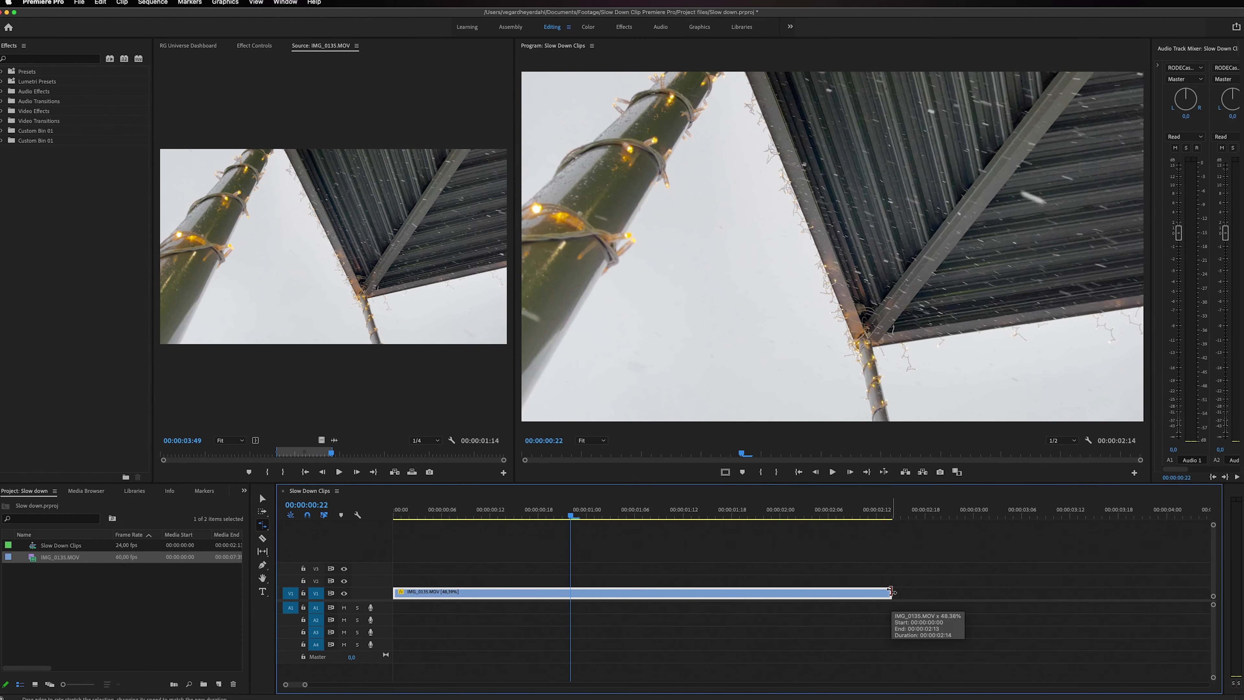
Play back the stretched clip, undo the rate stretch and return to the Selection tool
key(space)
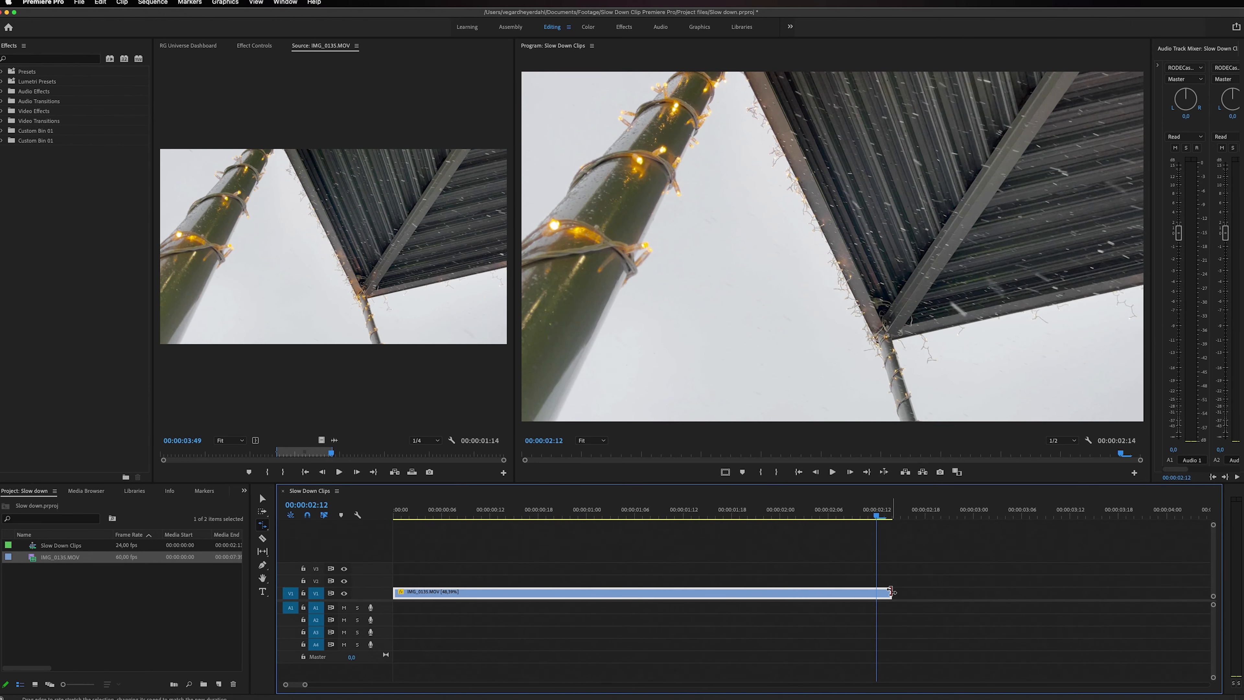
key(super+z)
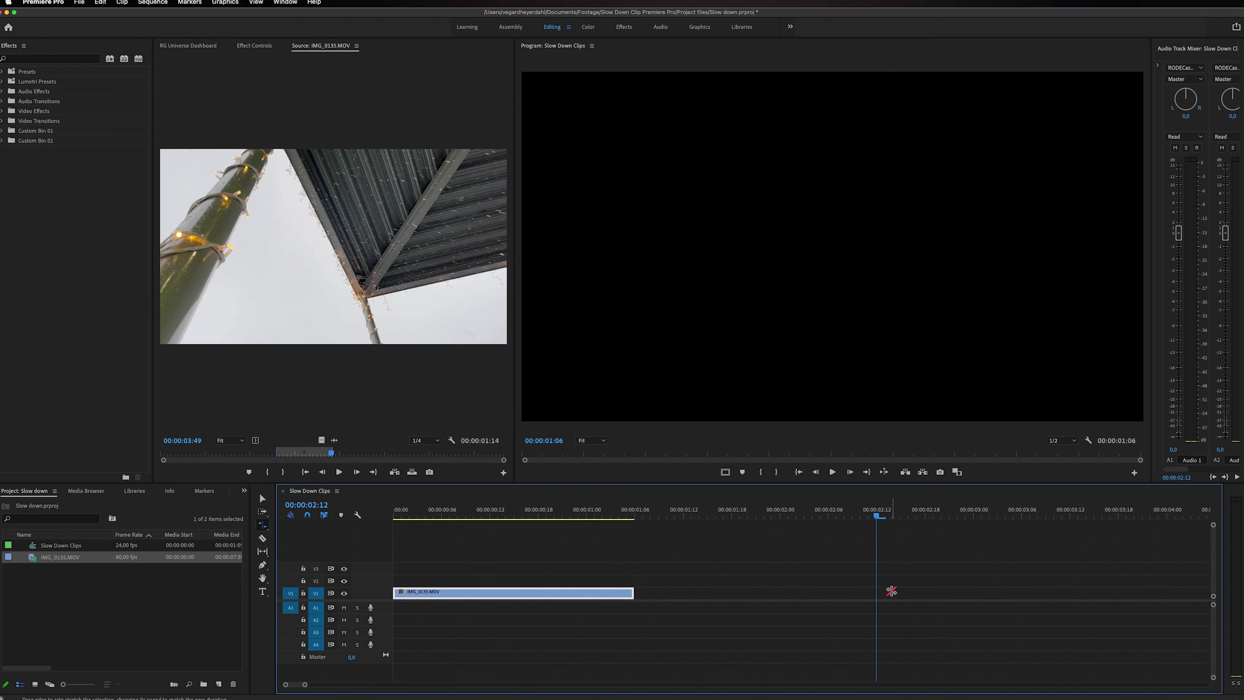
key(v)
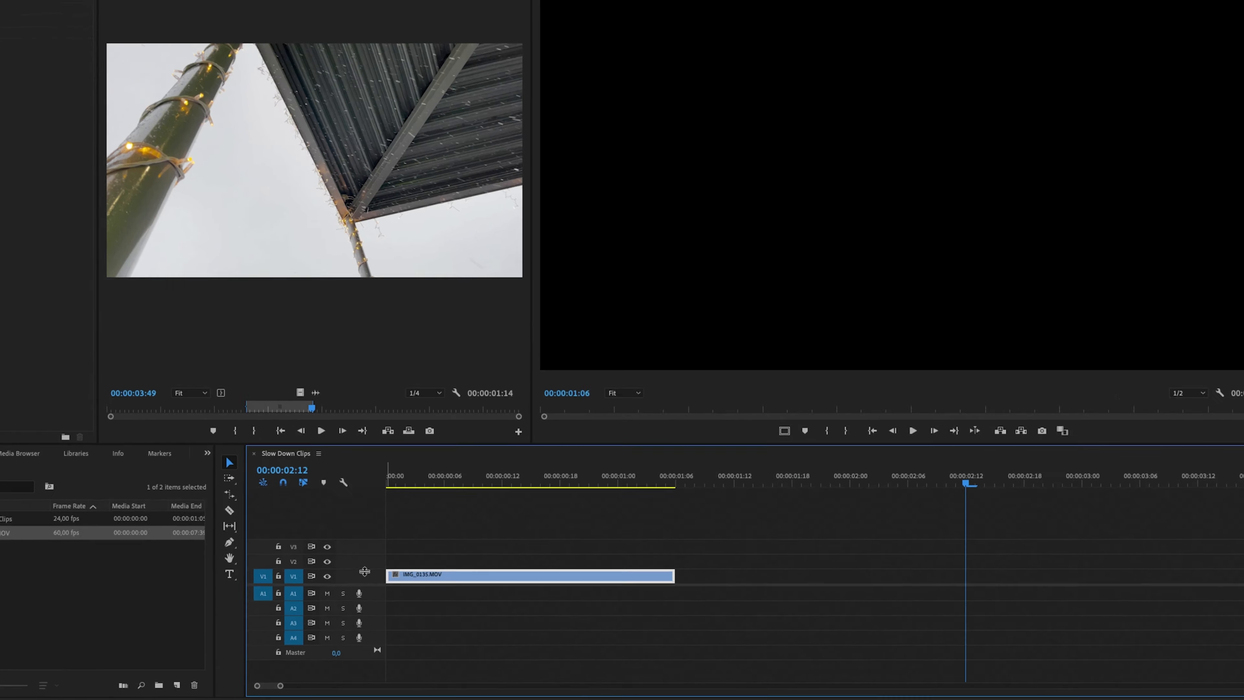
Enlarge the V1 track's height and show the clip's Time Remapping Speed keyframes, with the playhead at 00:00:00:05
click(435, 482)
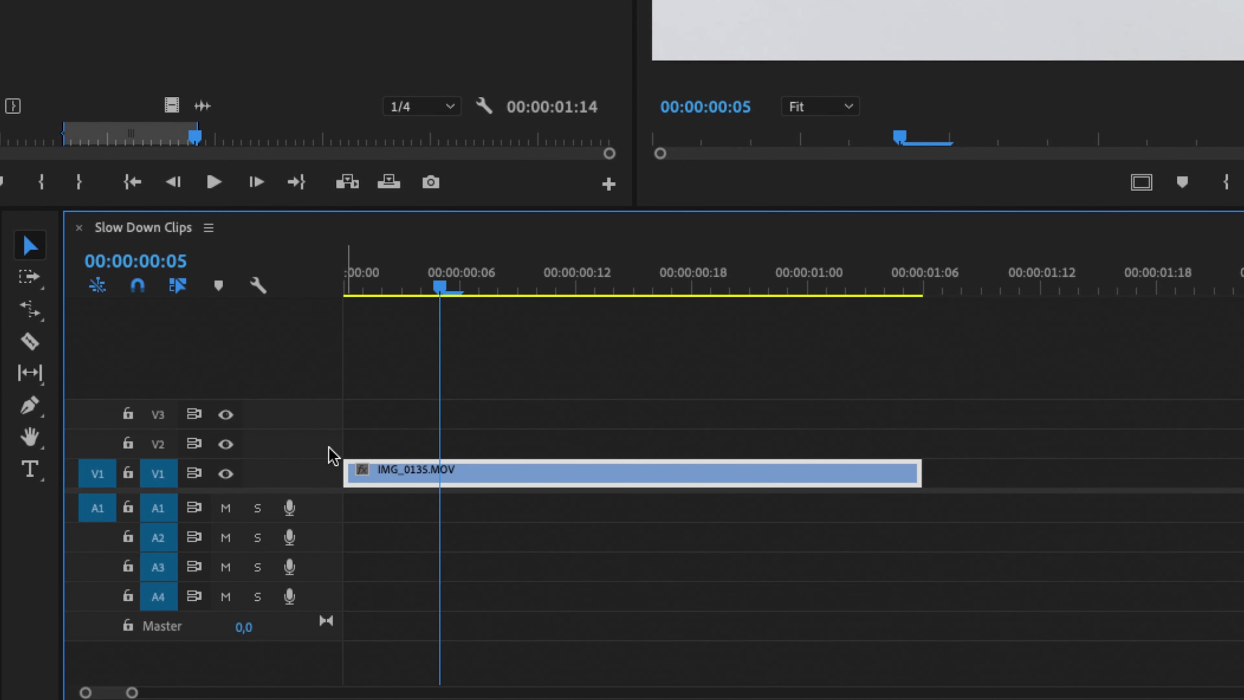
drag(323, 459, 339, 419)
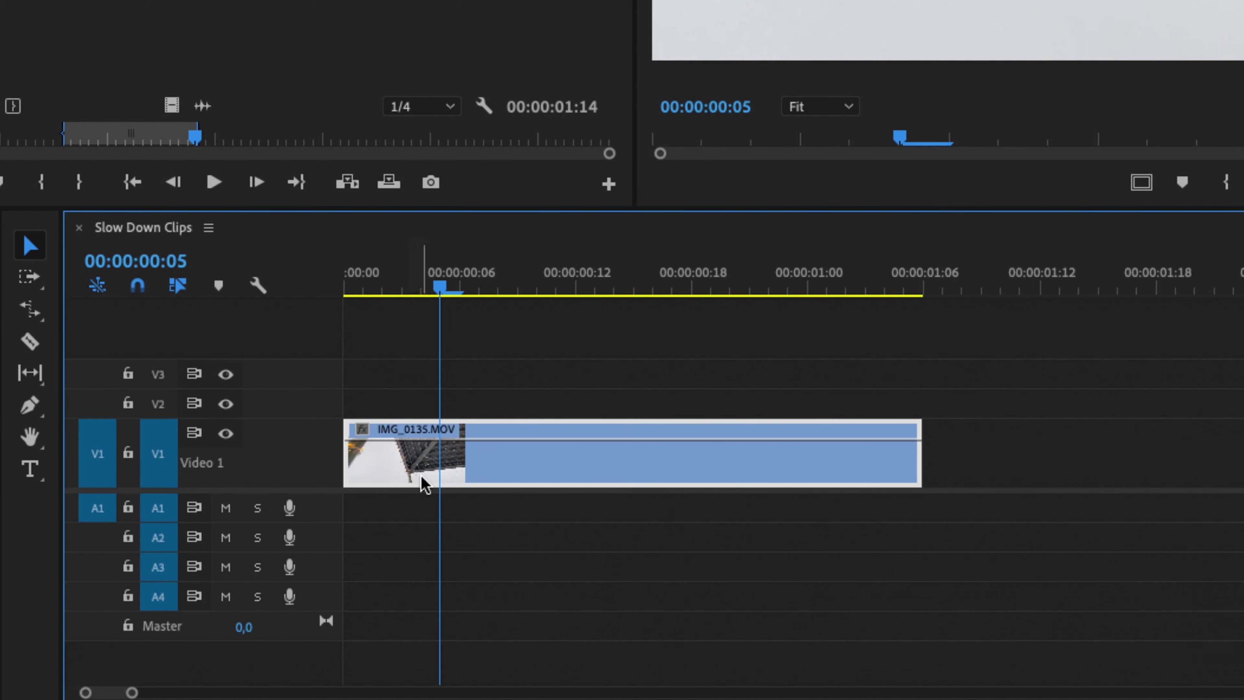
right_click(566, 474)
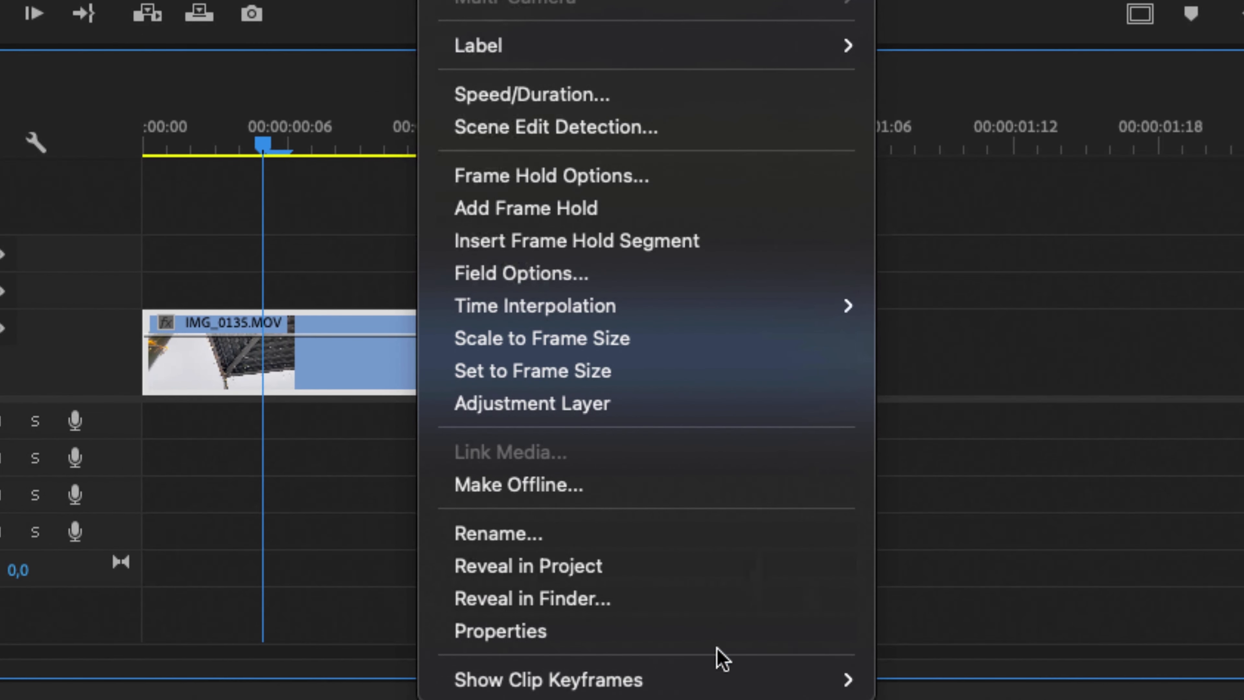
mouse_move(708, 673)
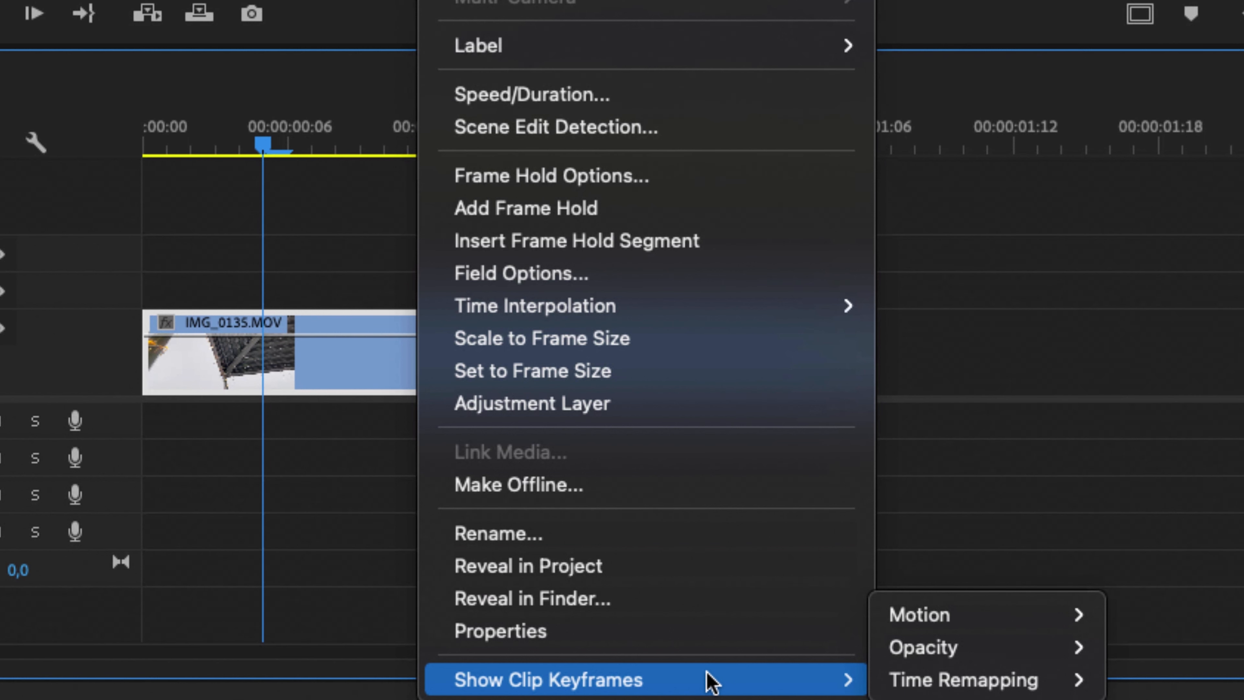
mouse_move(925, 676)
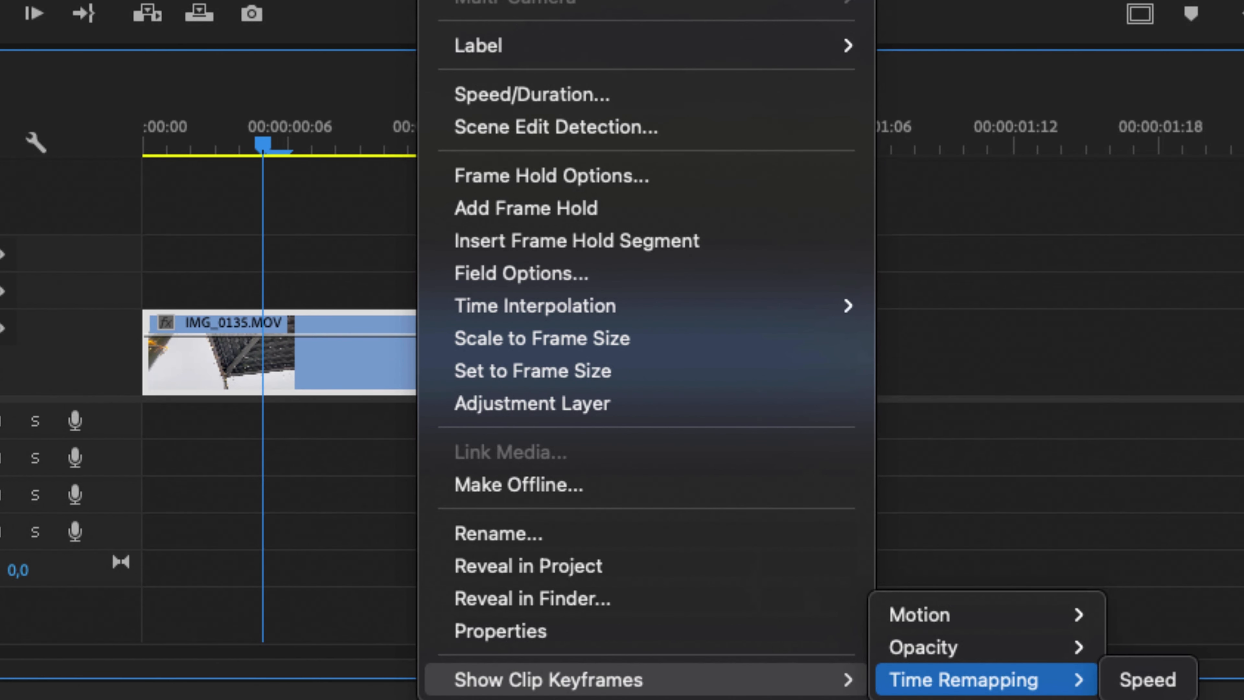
click(1183, 687)
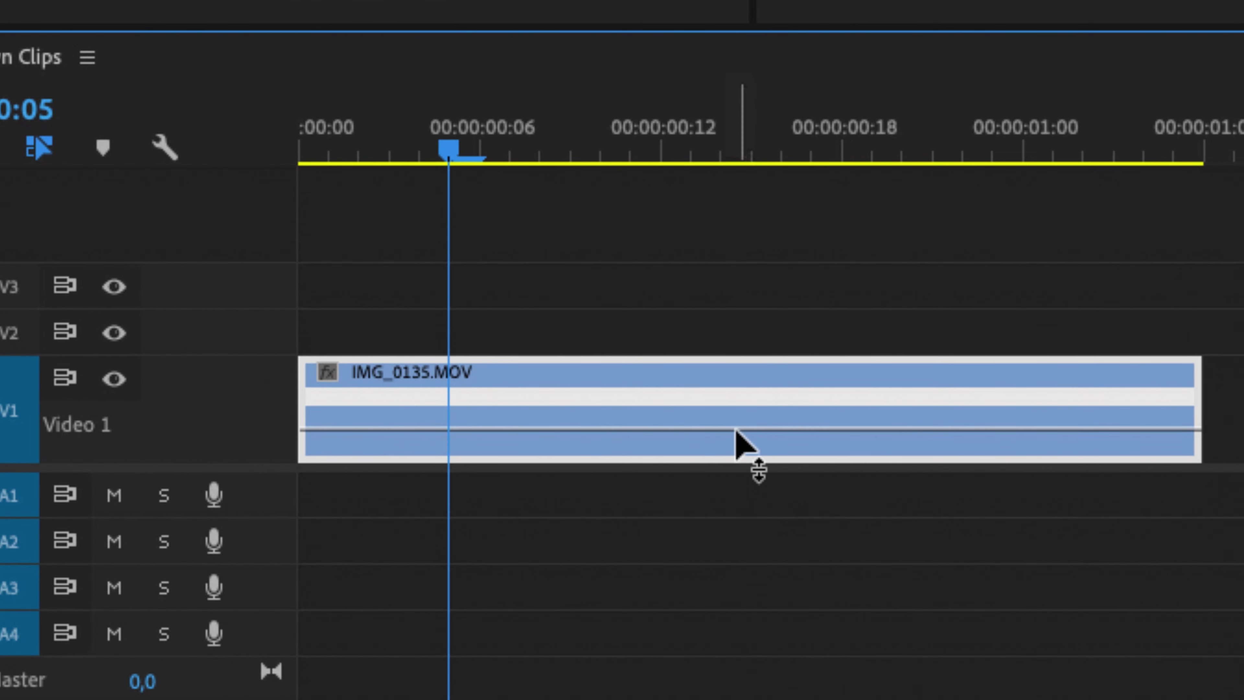
Try slowing the clip to a duration of 00:00:01:21 by lowering its speed line, play it back and undo the change
drag(736, 429, 755, 478)
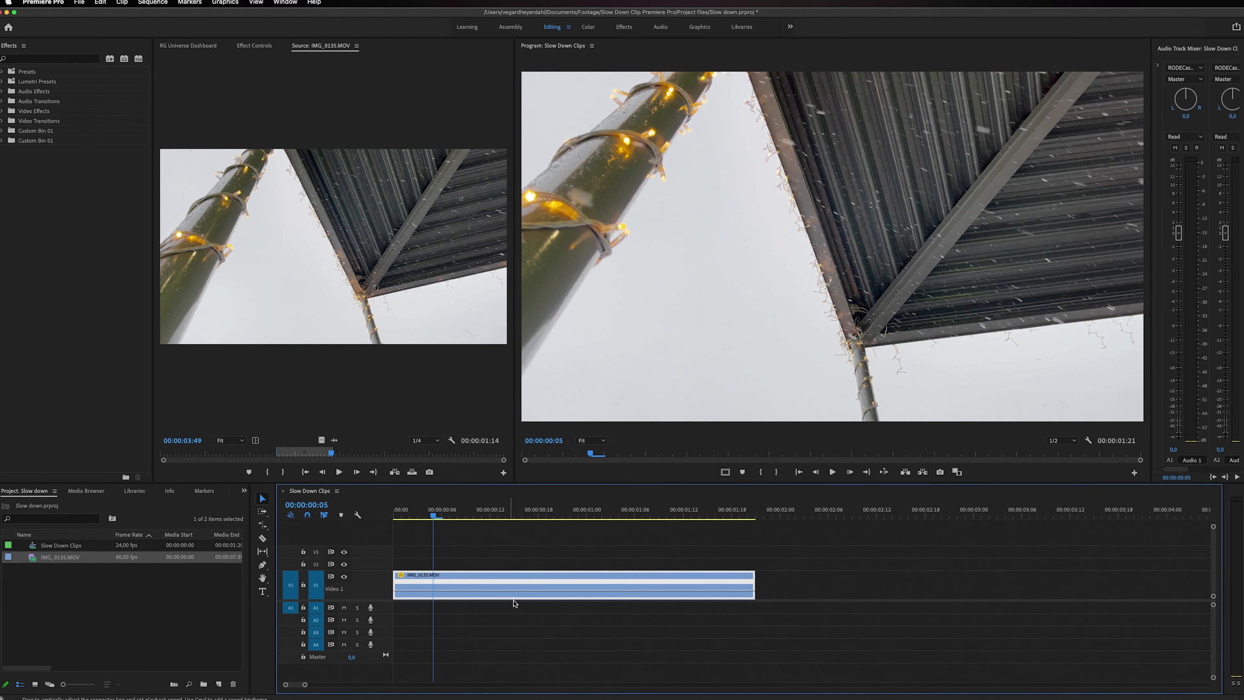
key(space)
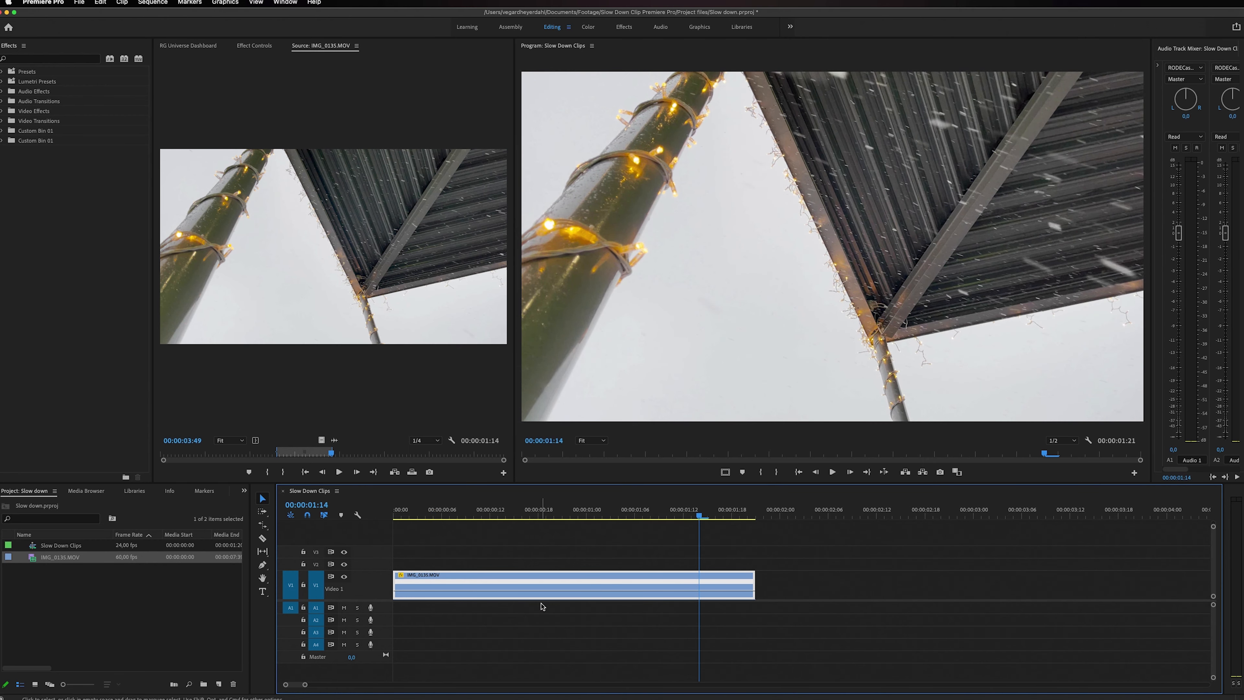
key(super+z)
click(524, 517)
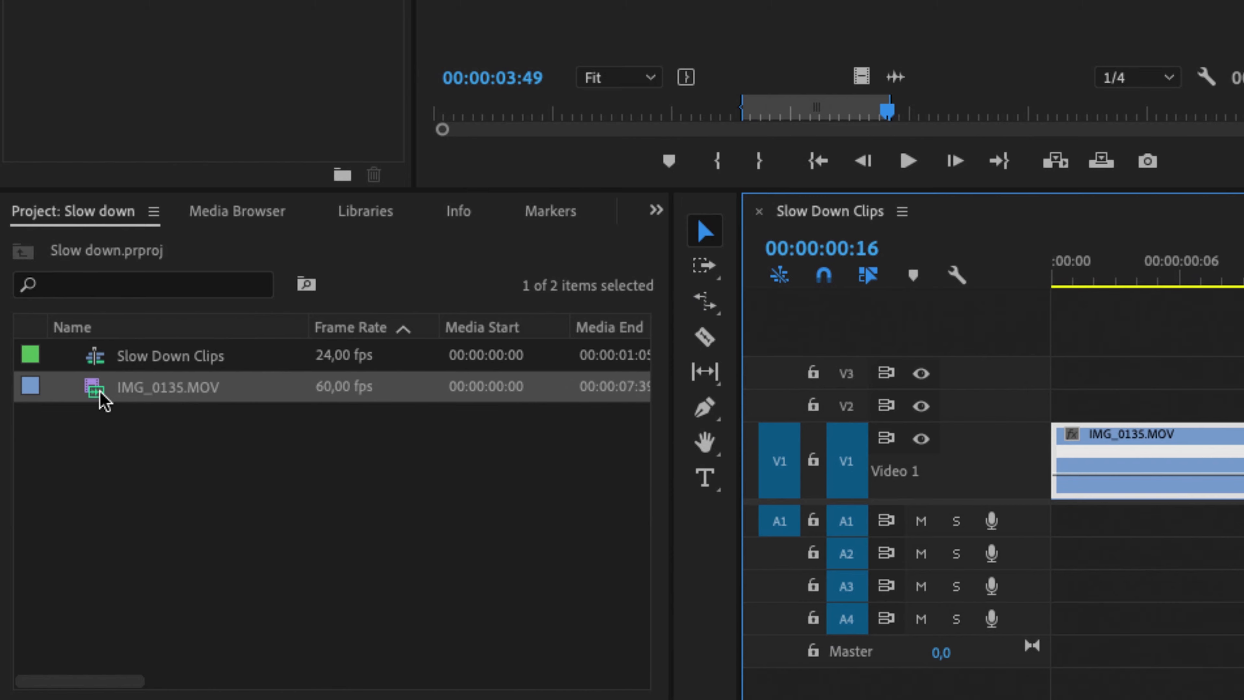
Interpret the IMG_0135.MOV footage in the project at an assumed frame rate of 24 fps
right_click(105, 392)
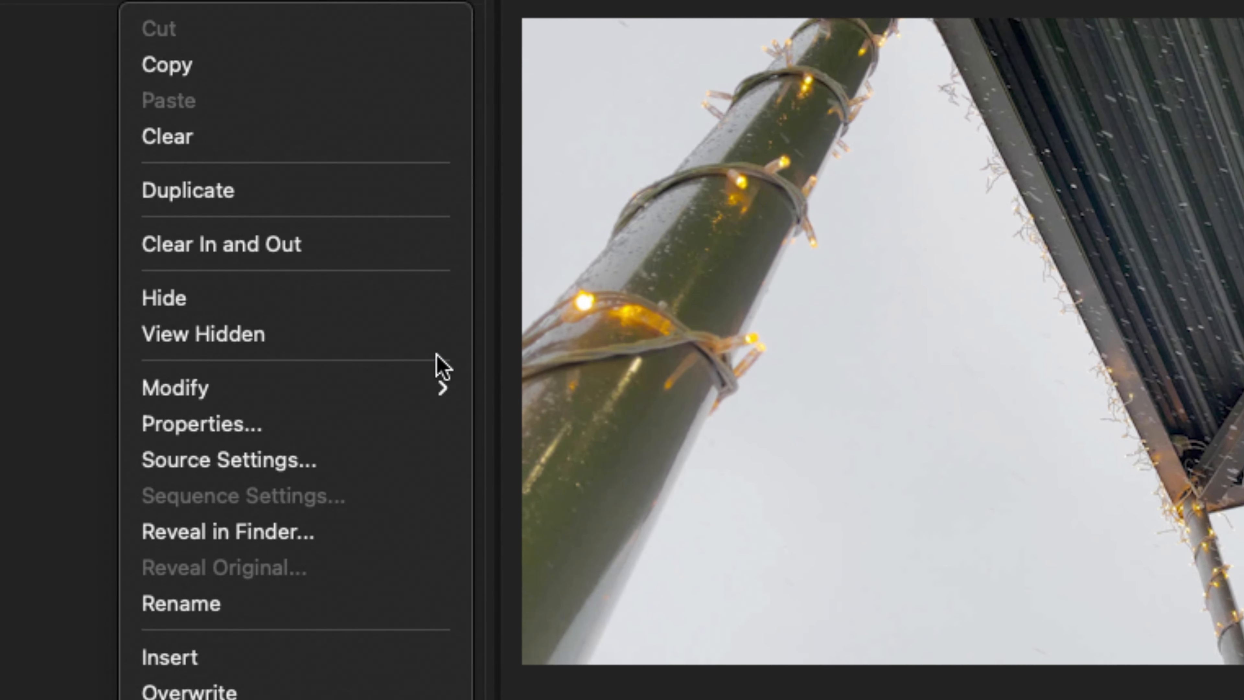
mouse_move(414, 148)
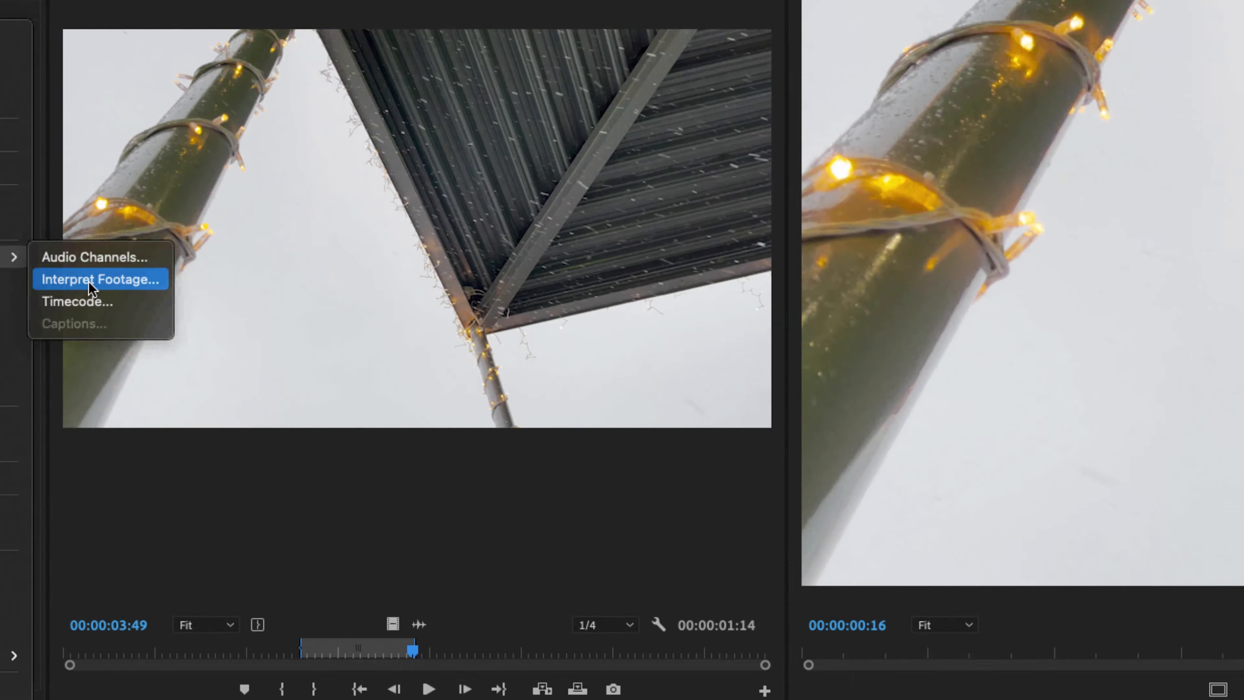
click(556, 424)
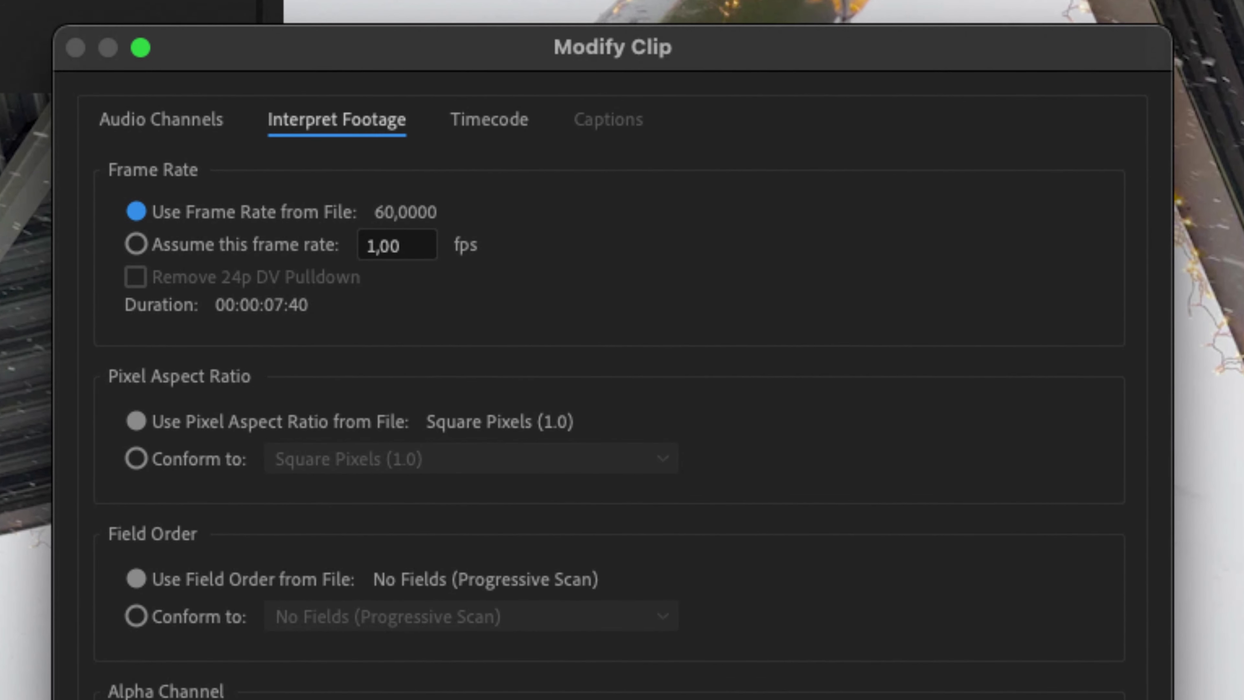
click(139, 250)
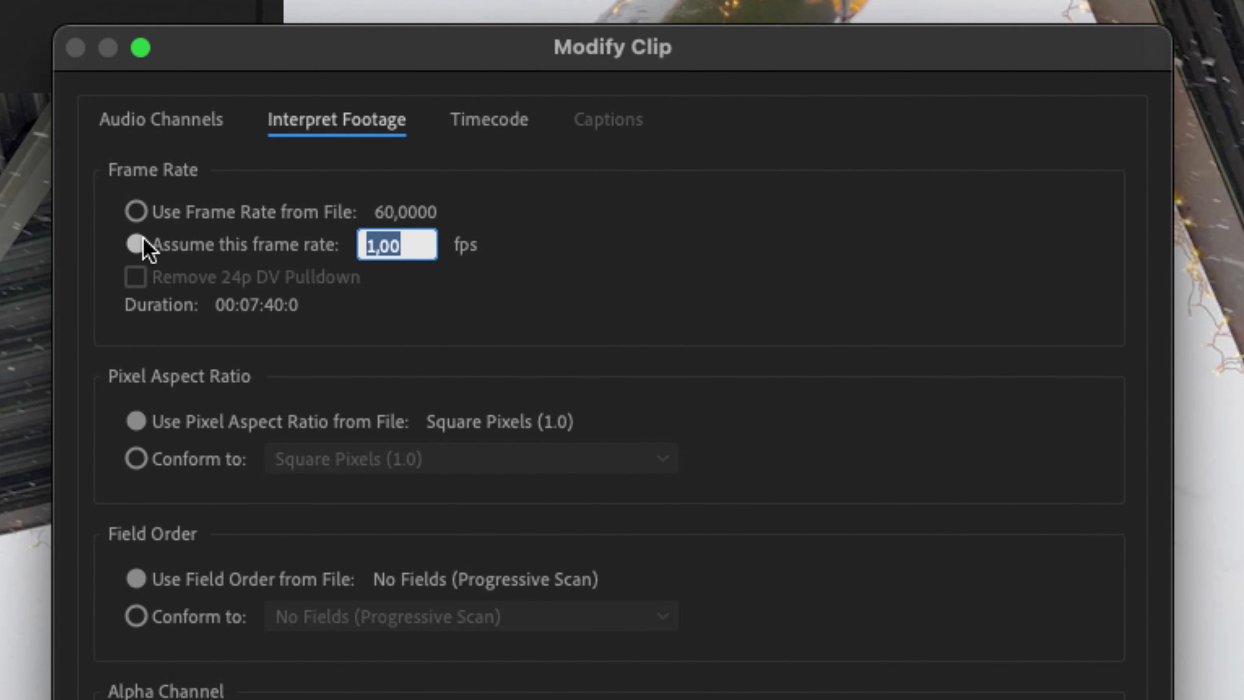
text(24)
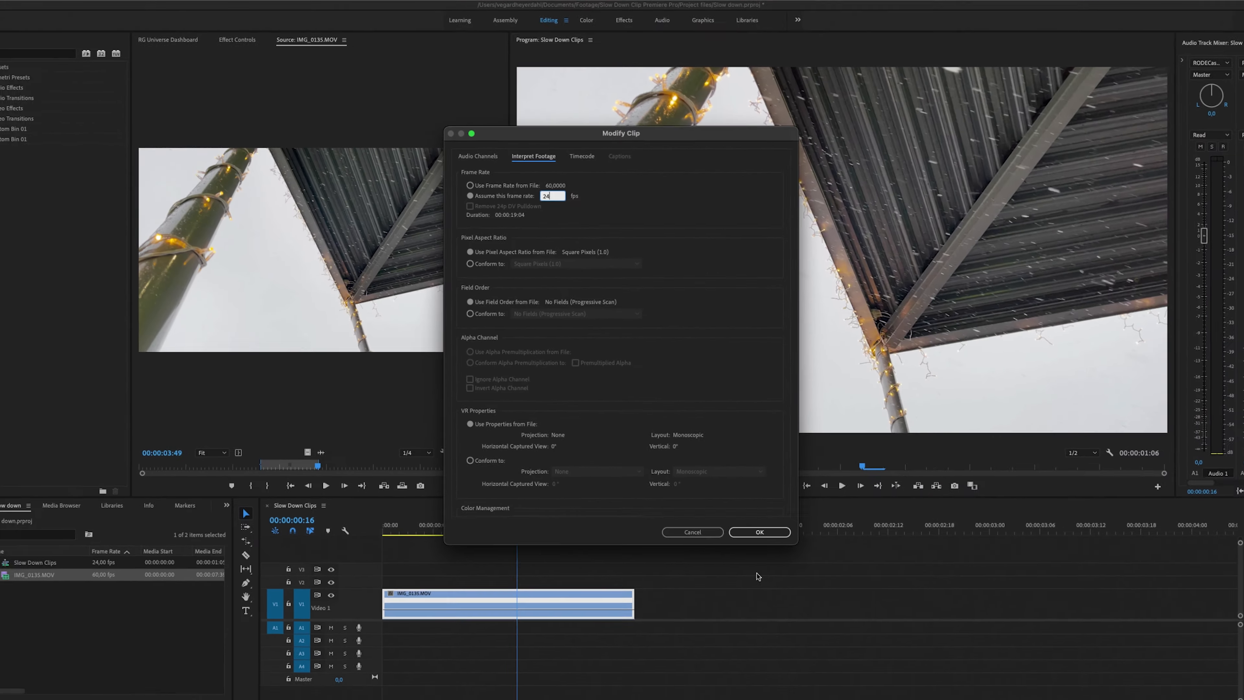
click(759, 532)
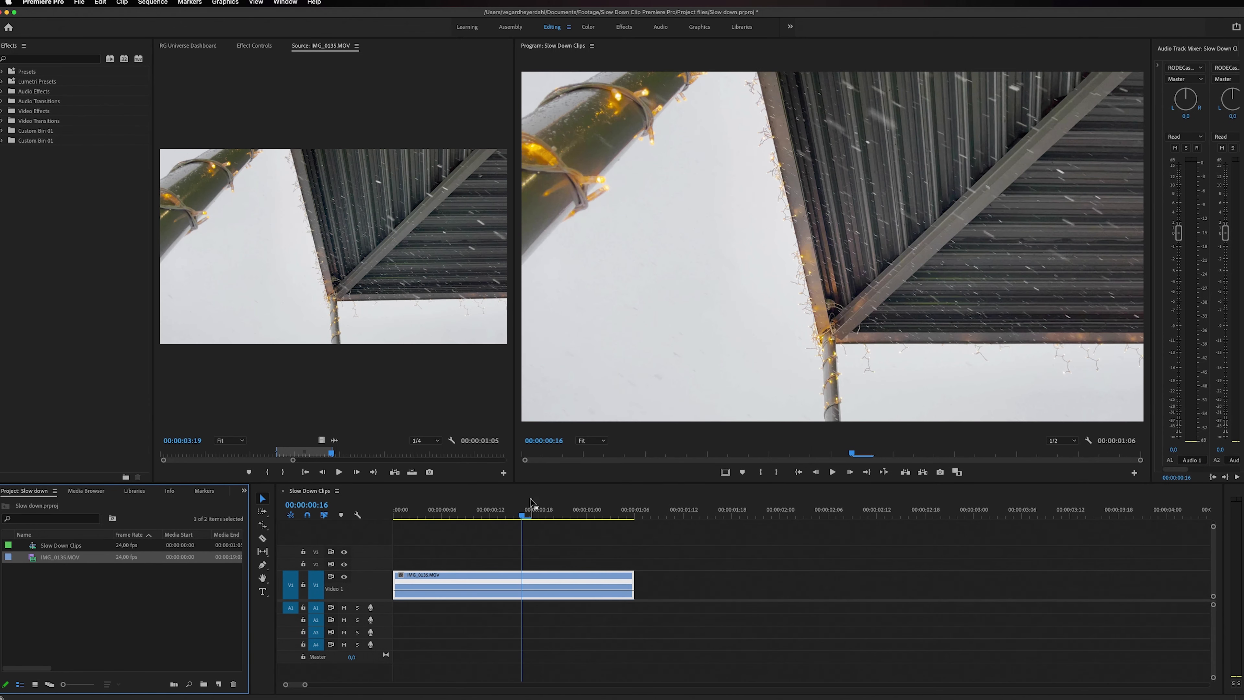
Play the sequence from the beginning to review the clip at its reinterpreted frame rate
click(517, 550)
key(Home)
key(space)
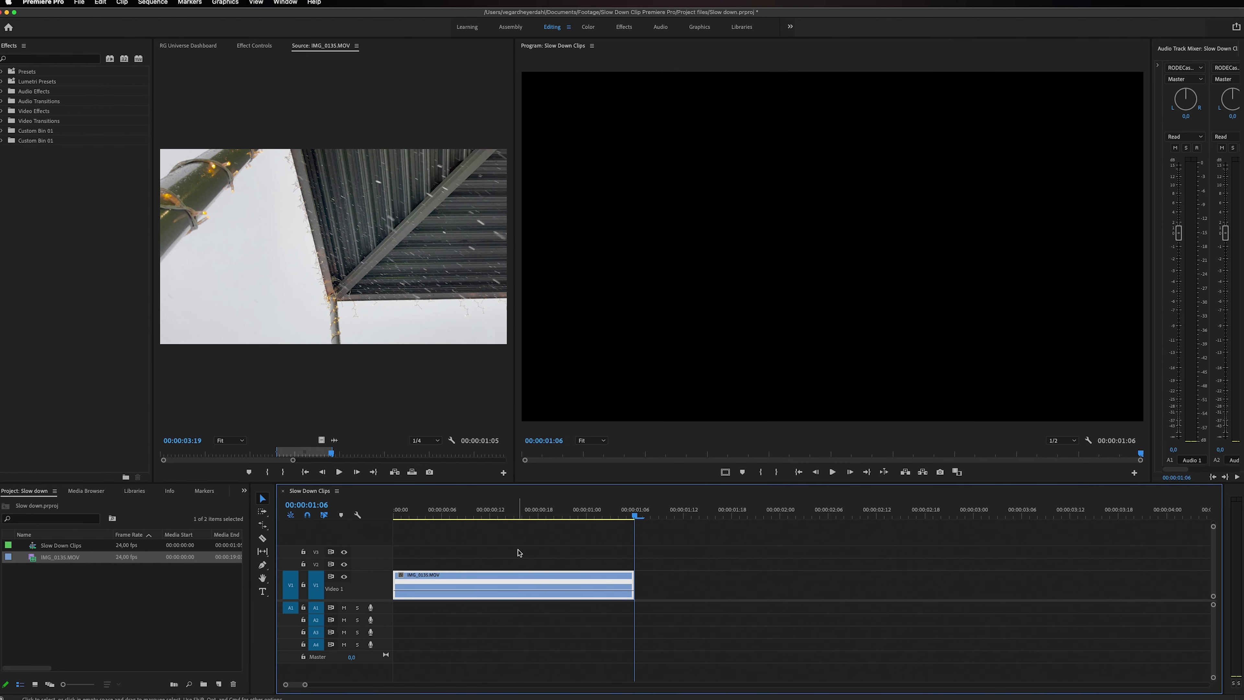